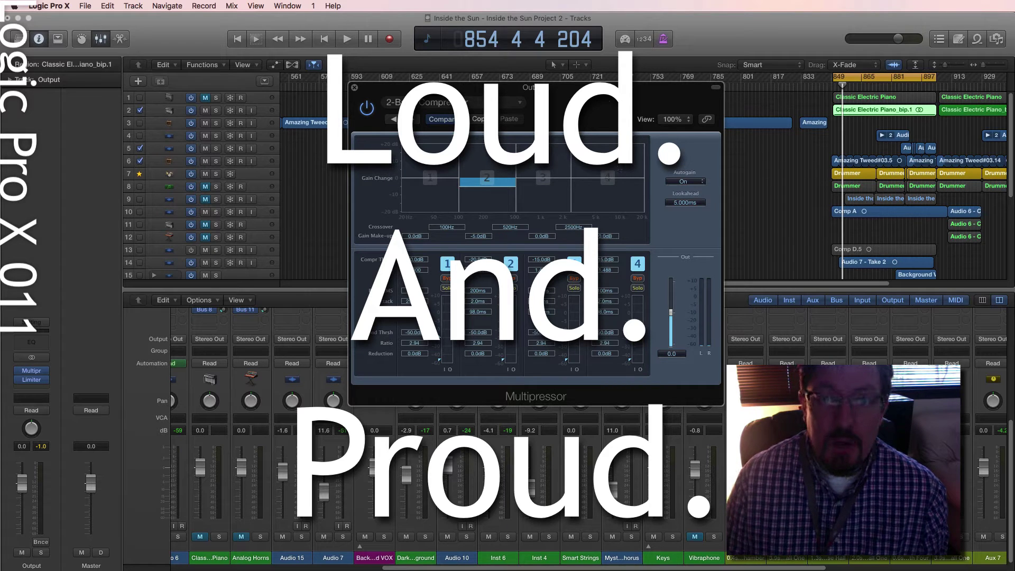
Step: Drag the Multipressor window slightly right over the tracks and mixer
drag(562, 98, 550, 117)
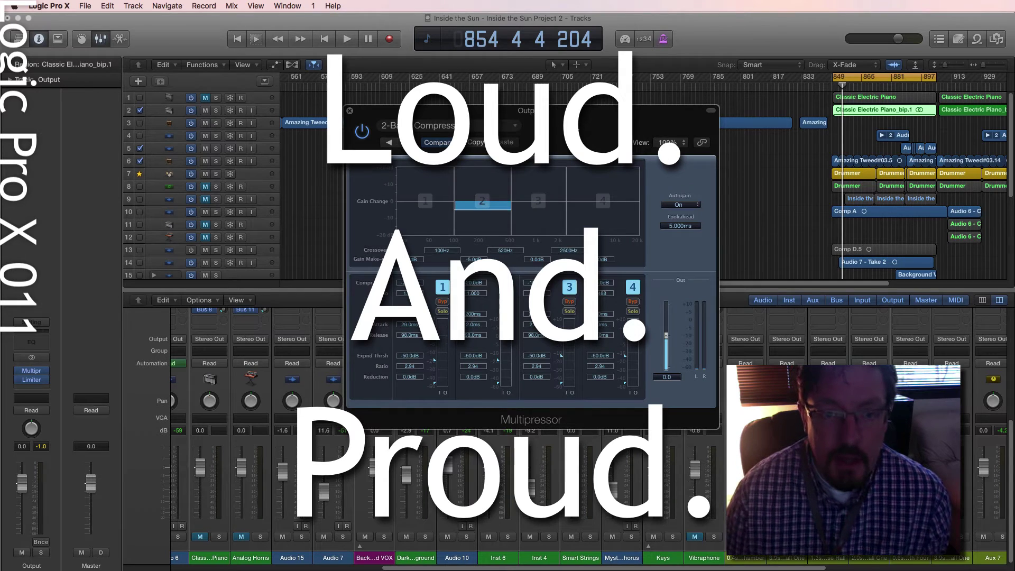
drag(560, 129, 605, 135)
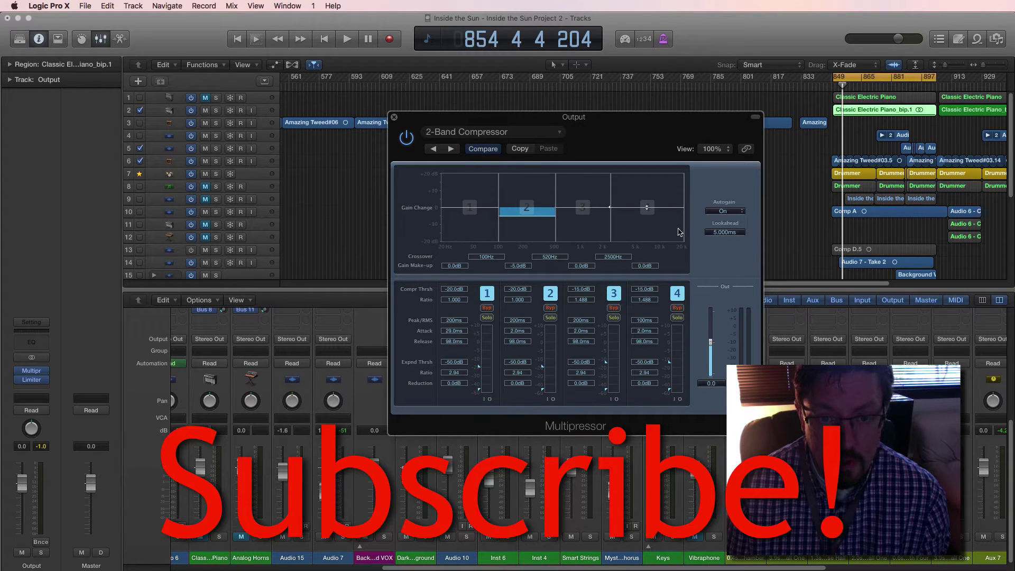
click(487, 294)
click(550, 296)
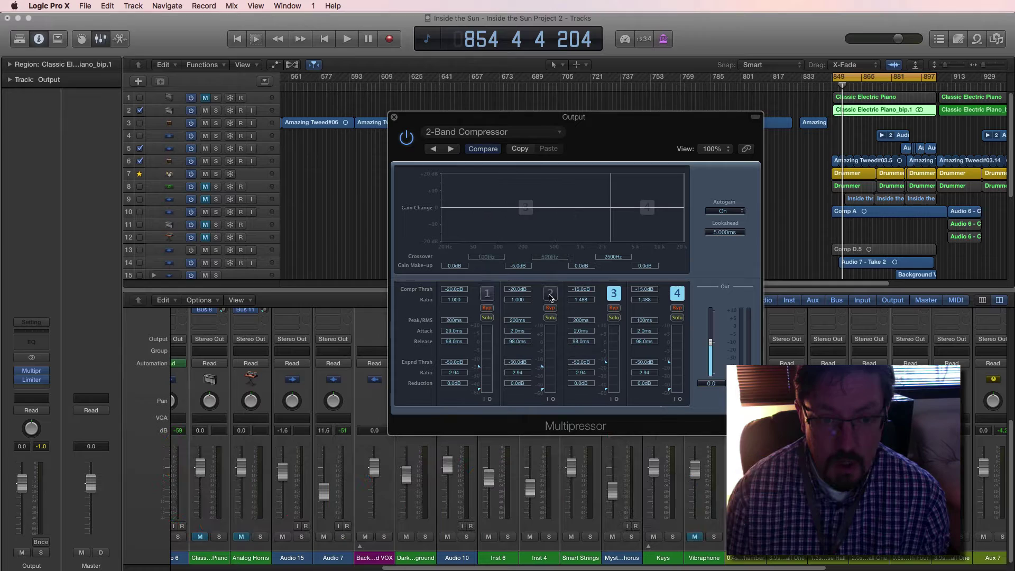
click(614, 294)
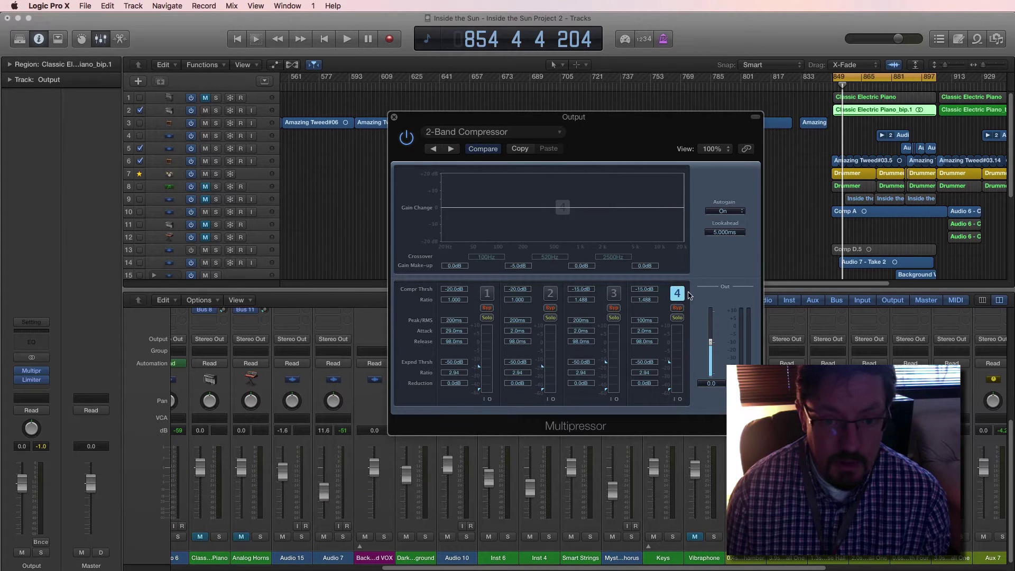
click(677, 294)
click(486, 298)
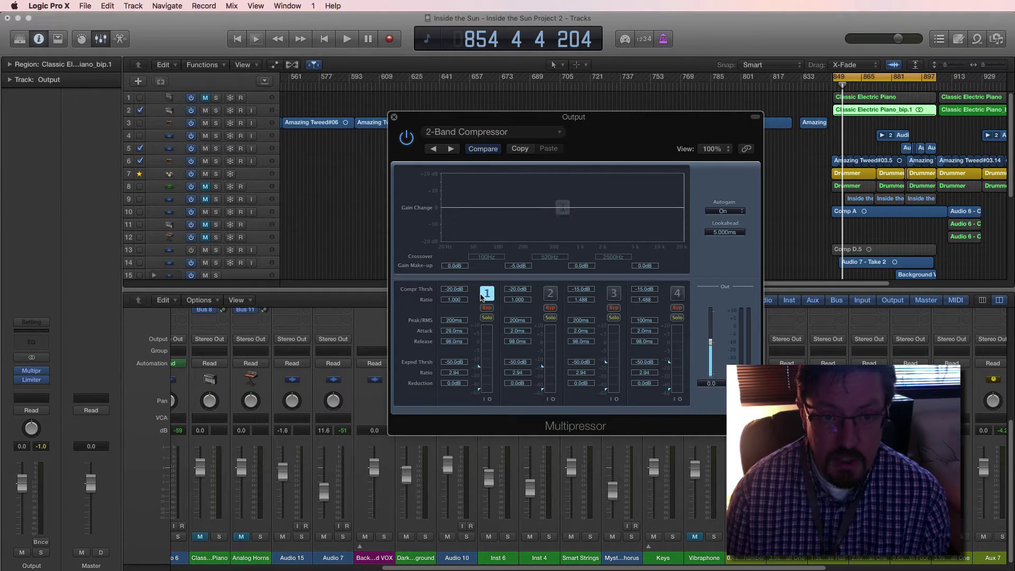
click(550, 294)
click(614, 293)
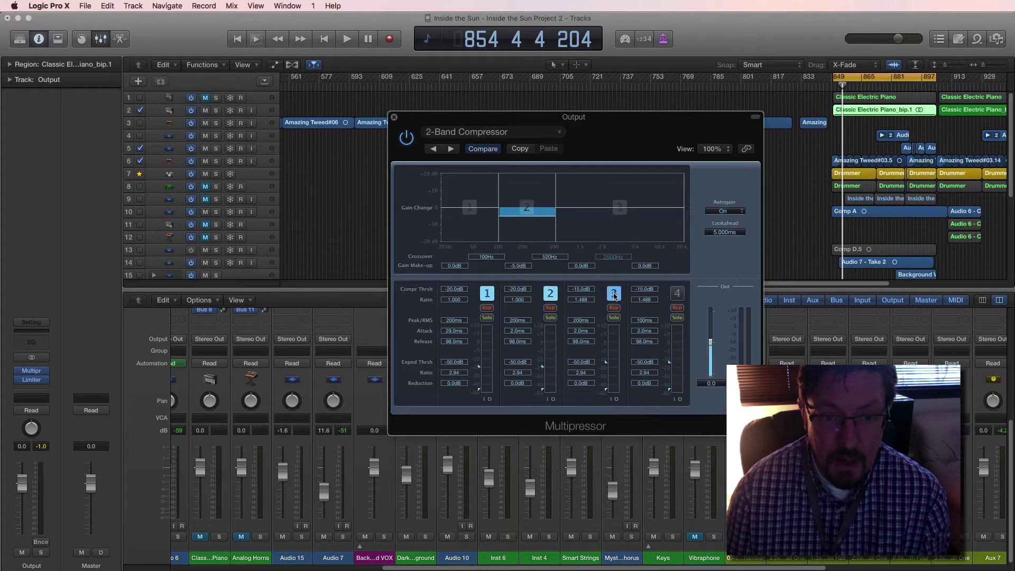
click(677, 294)
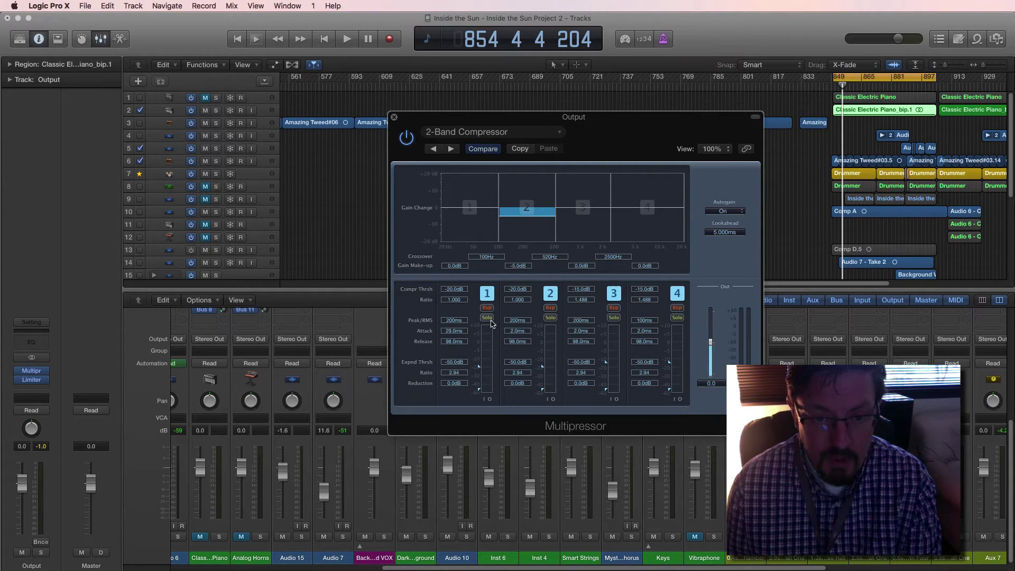
Step: Start playback and set the lower crossovers to 170 Hz and 1900 Hz while soloing bands
key(space)
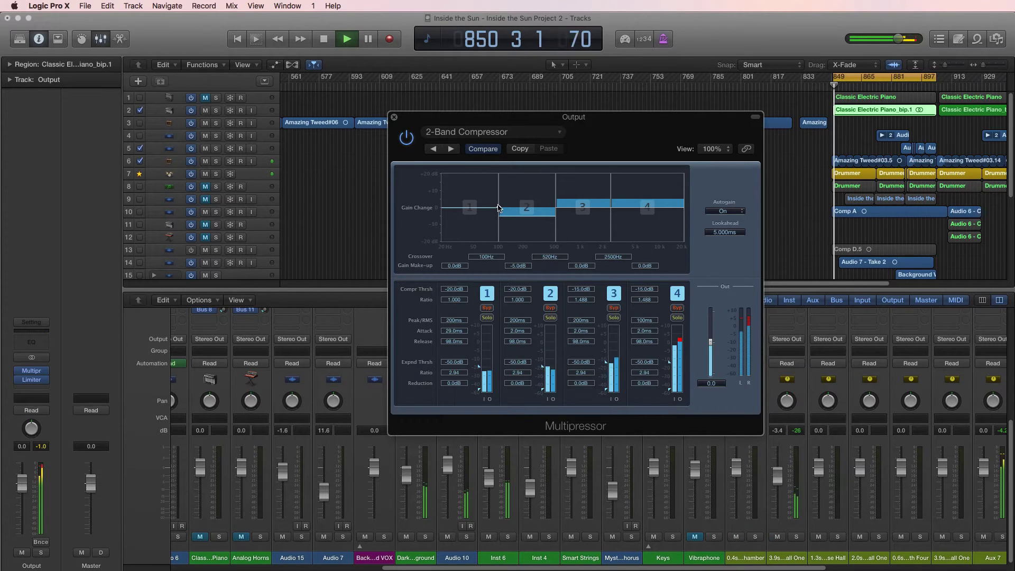
mouse_move(499, 210)
mouse_down()
mouse_move(669, 207)
mouse_move(468, 209)
mouse_move(517, 210)
mouse_up()
click(487, 317)
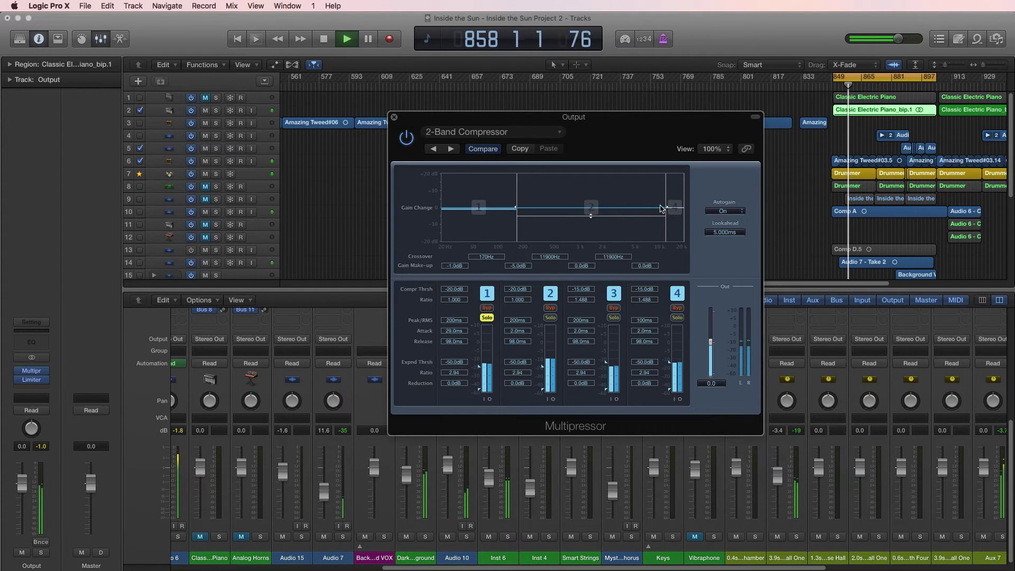
drag(667, 210, 601, 213)
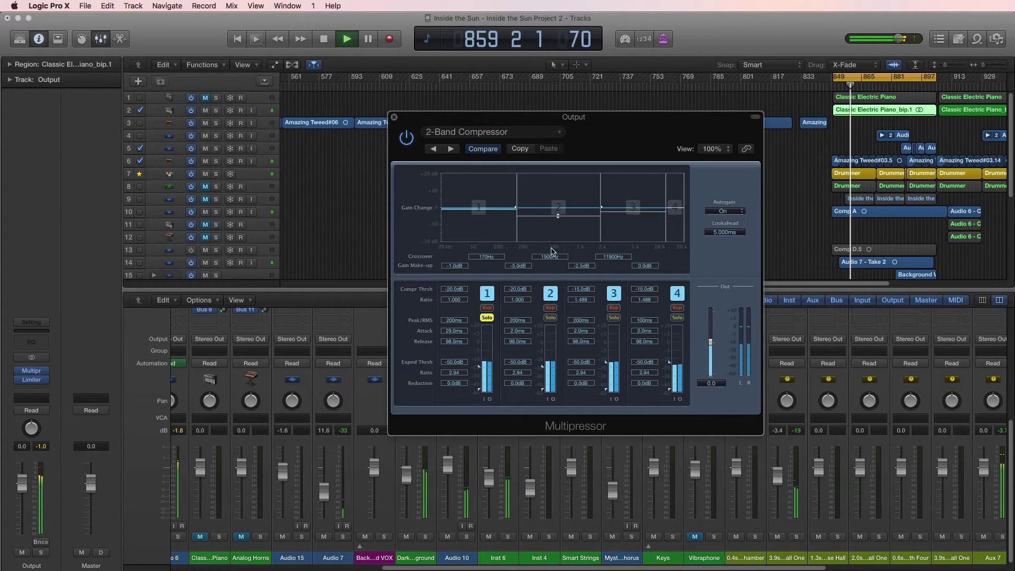
click(550, 318)
click(487, 318)
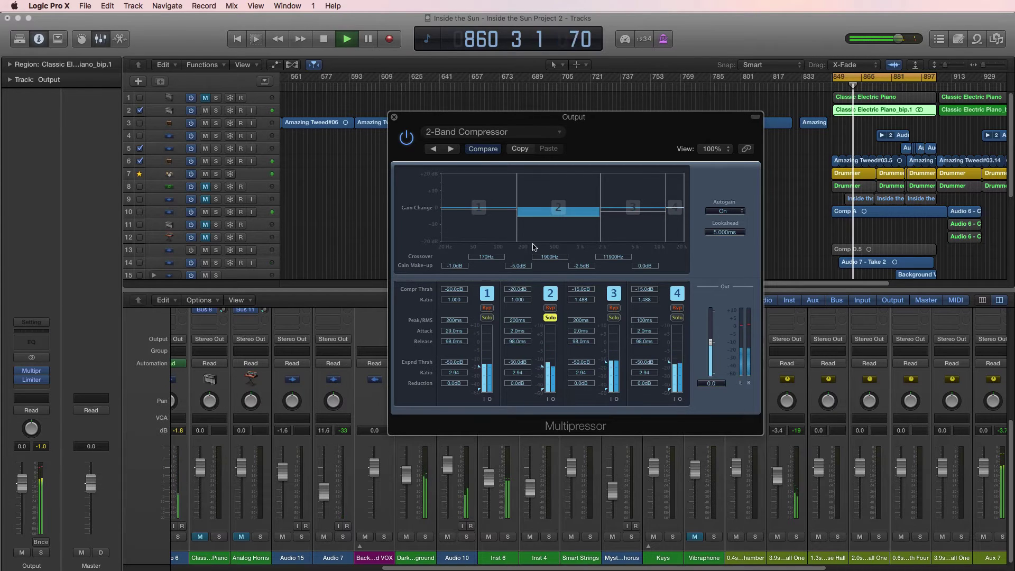
Step: Boost band 2's make-up gain, then solo band 1 in place of band 2
mouse_move(559, 219)
mouse_down()
mouse_move(559, 235)
mouse_move(560, 201)
mouse_up()
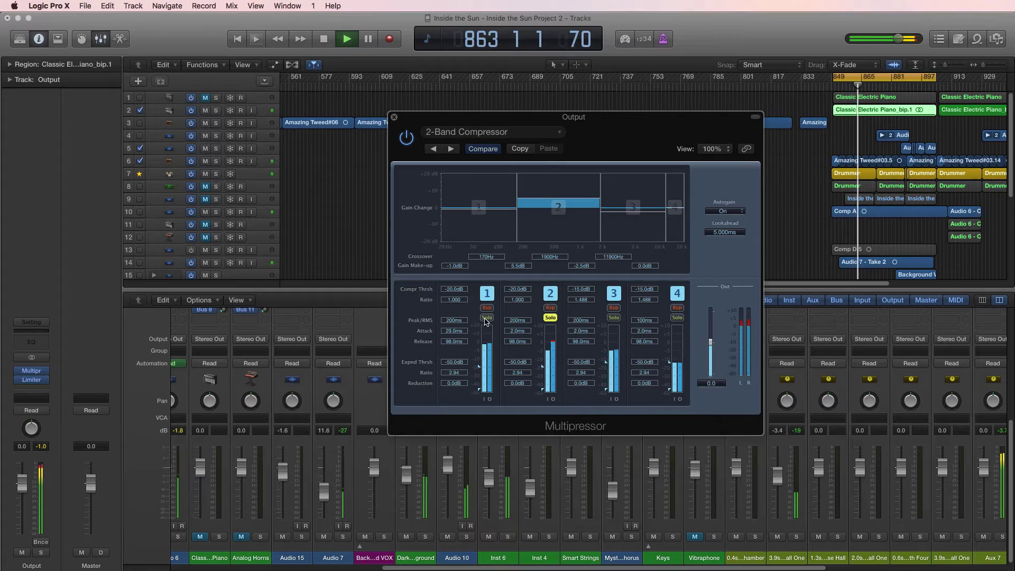
click(487, 318)
click(550, 318)
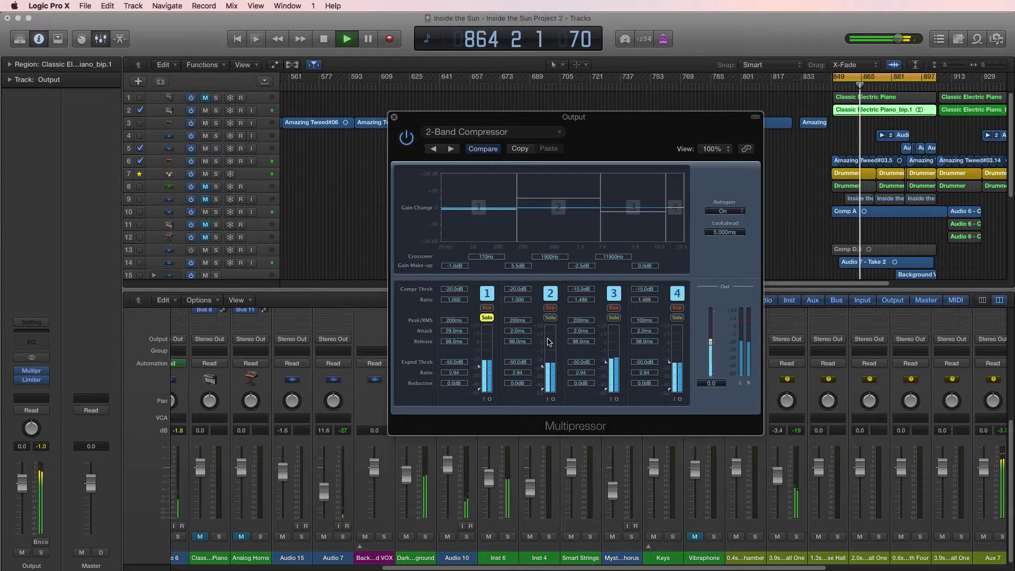
Step: Set band 1 threshold to -25.5 dB and ratio to 2.022, and move the top crossover to 6600 Hz
drag(479, 366, 480, 379)
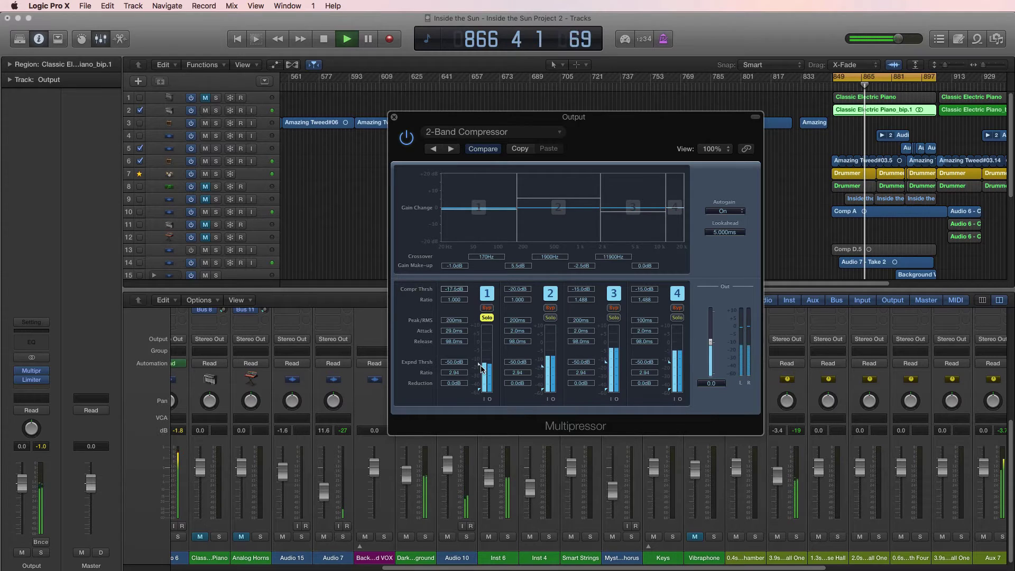
mouse_move(480, 379)
mouse_down()
mouse_move(480, 346)
mouse_move(480, 381)
mouse_move(480, 370)
mouse_up()
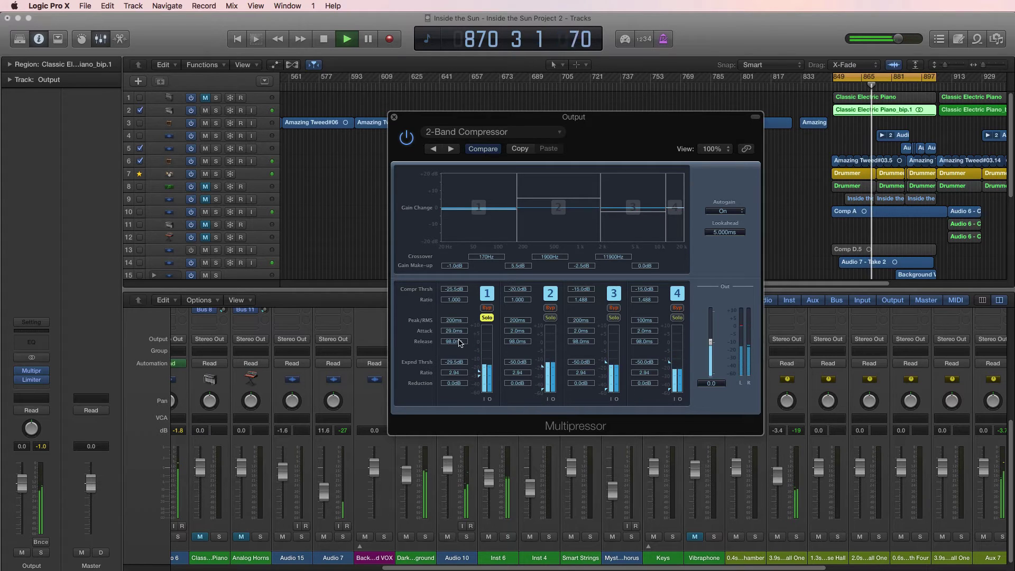
drag(454, 302, 452, 284)
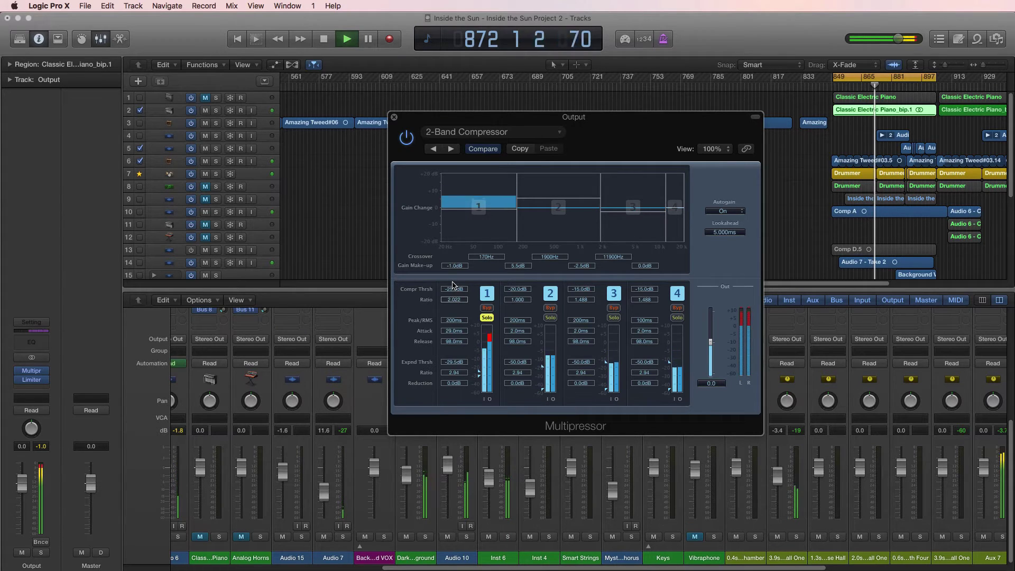
click(487, 317)
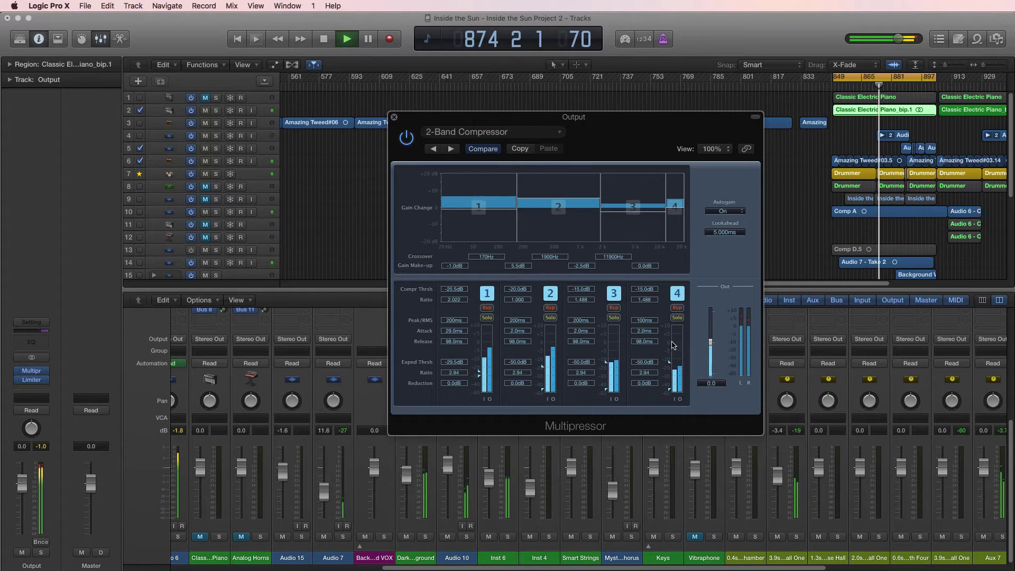
drag(674, 205, 616, 206)
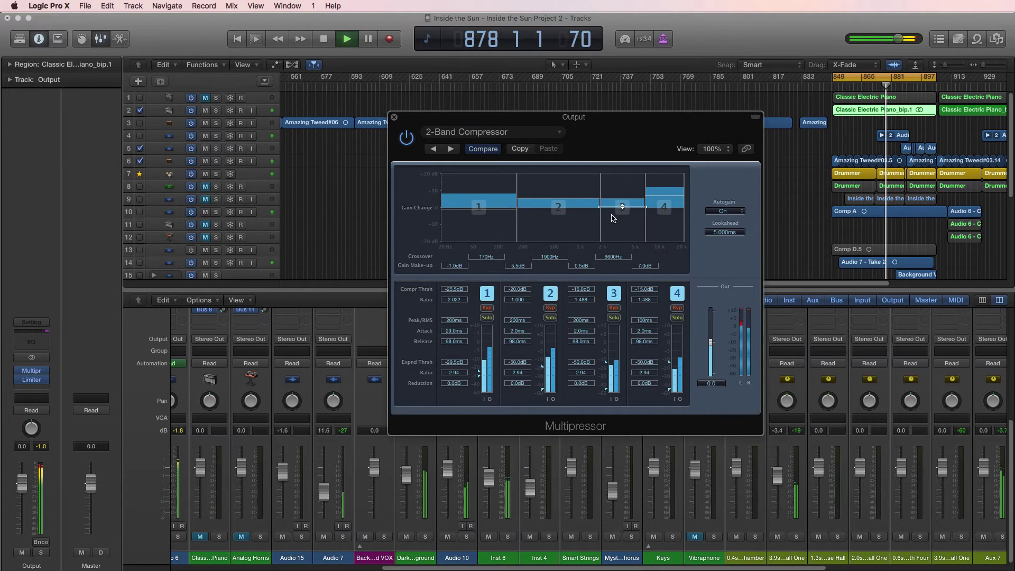
Step: Audition the Final Pop Compressor and Hard Compressor presets during playback
key(space)
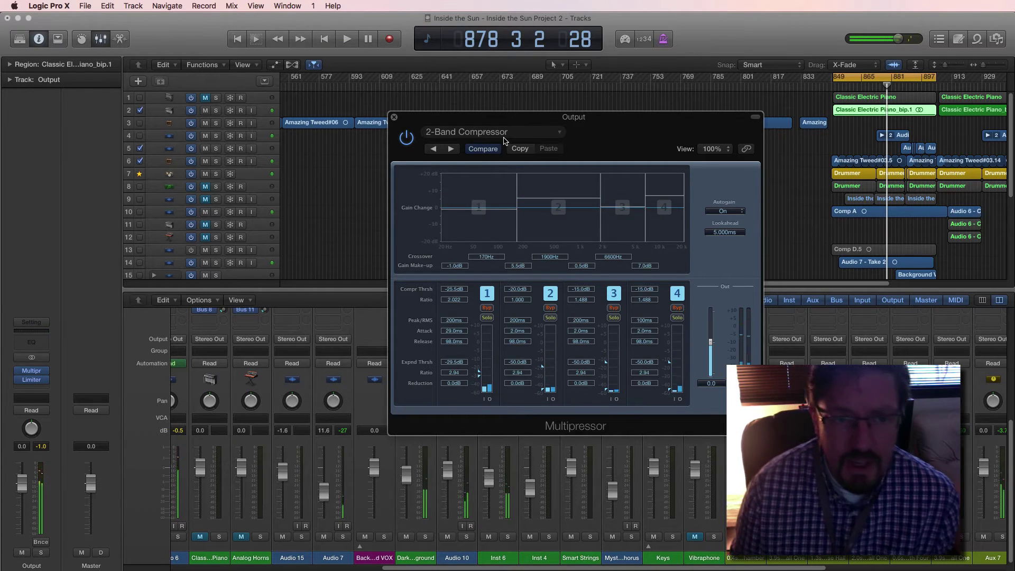
click(502, 133)
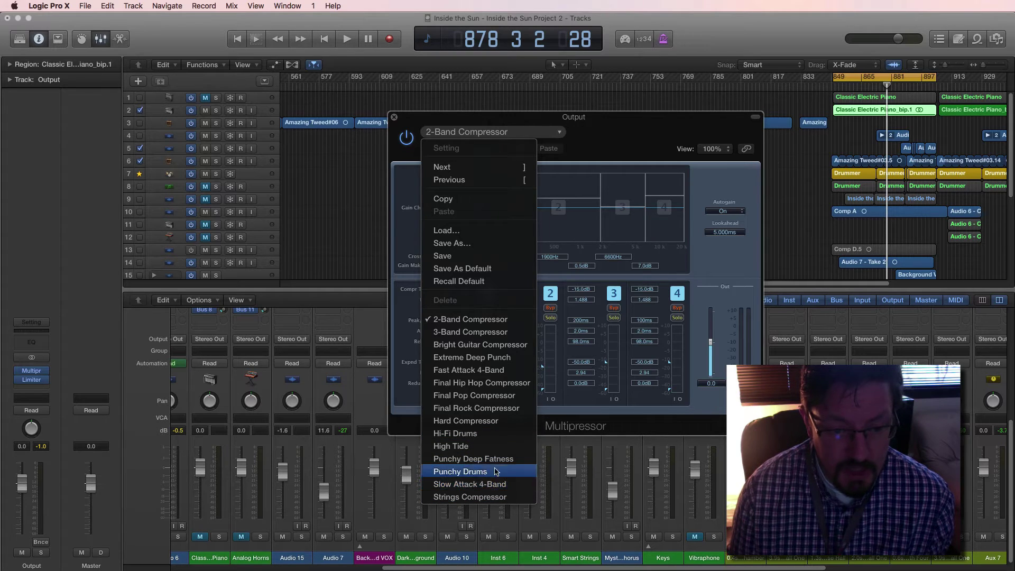
click(475, 396)
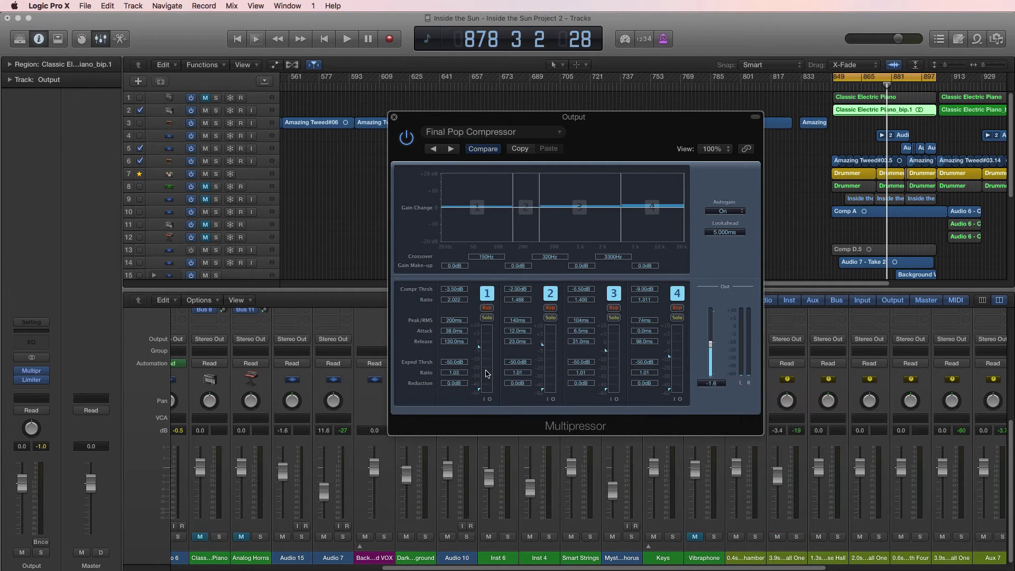
key(space)
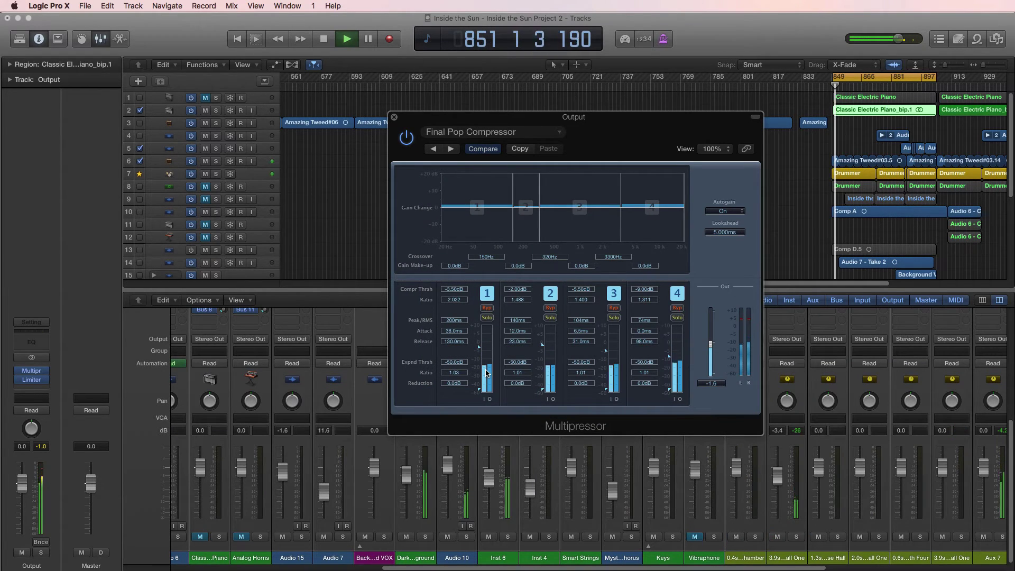
click(484, 133)
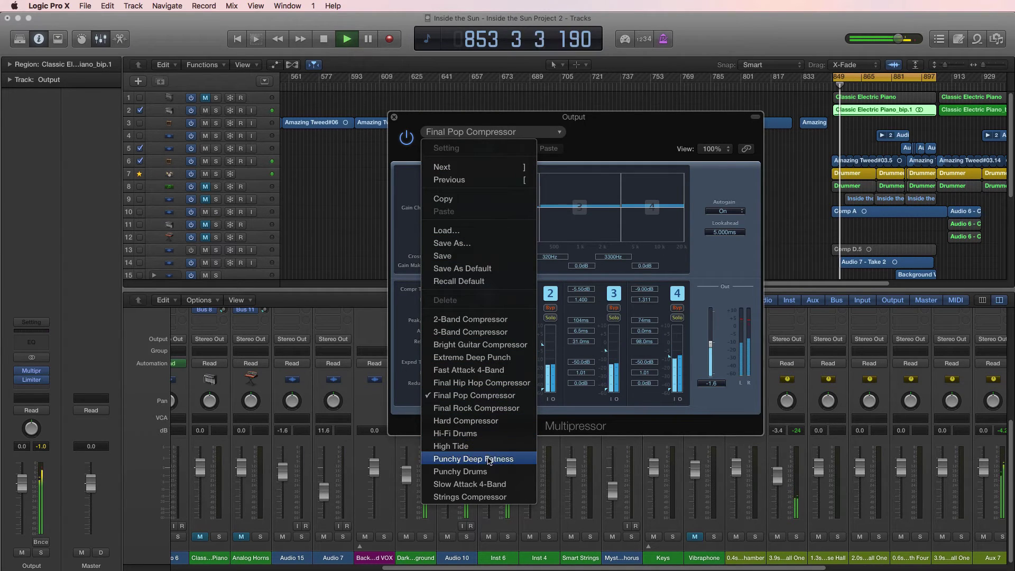
click(486, 421)
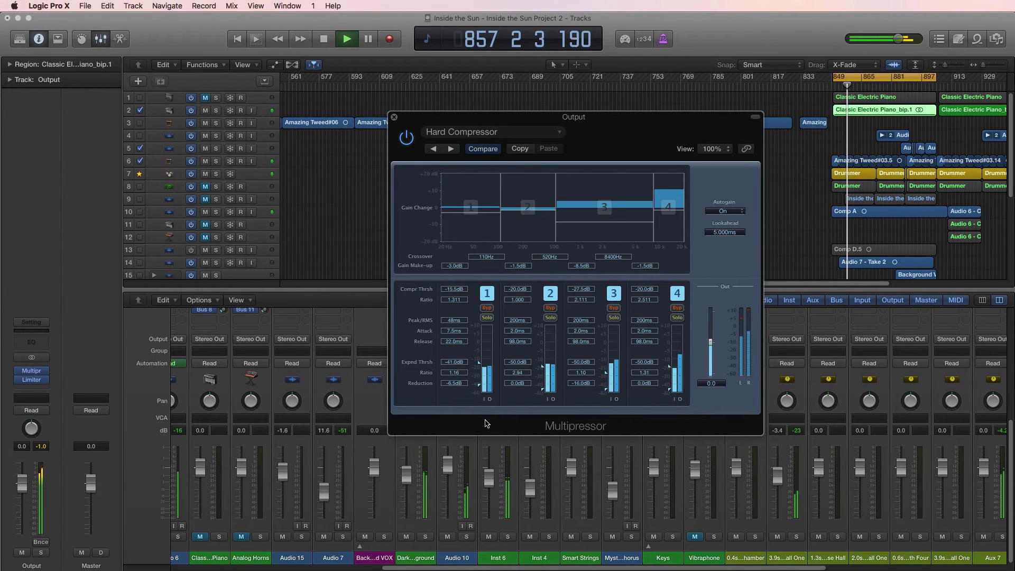
Step: Step through Hi-Fi Drums, High Tide and Punchy presets to Strings Compressor, then stop playback
click(451, 149)
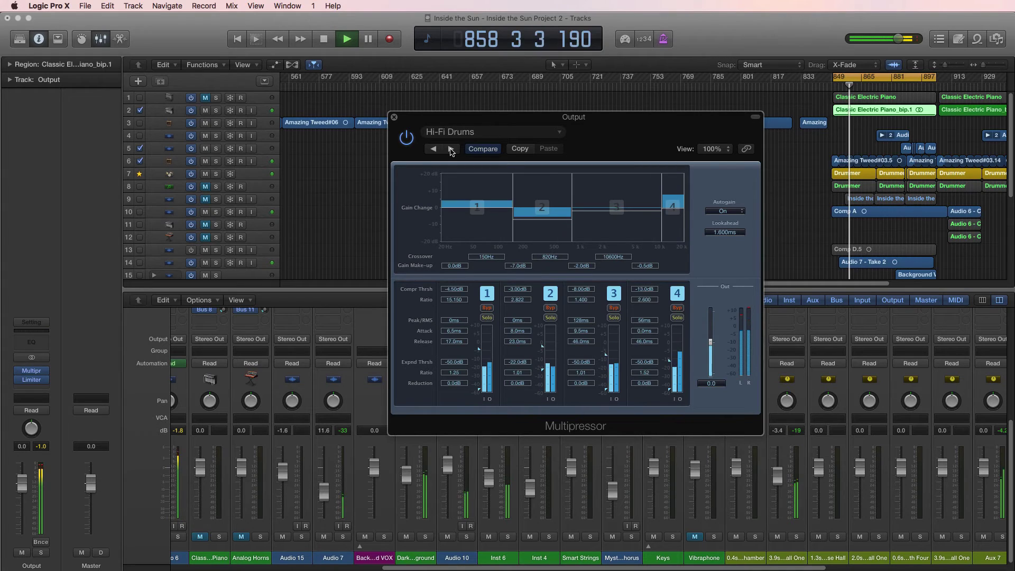
click(451, 149)
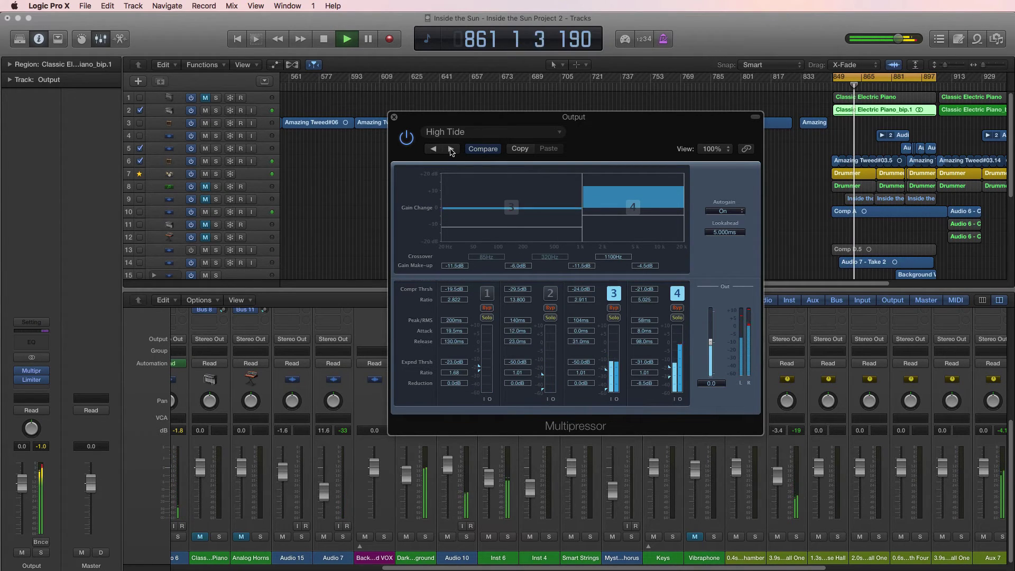
click(451, 149)
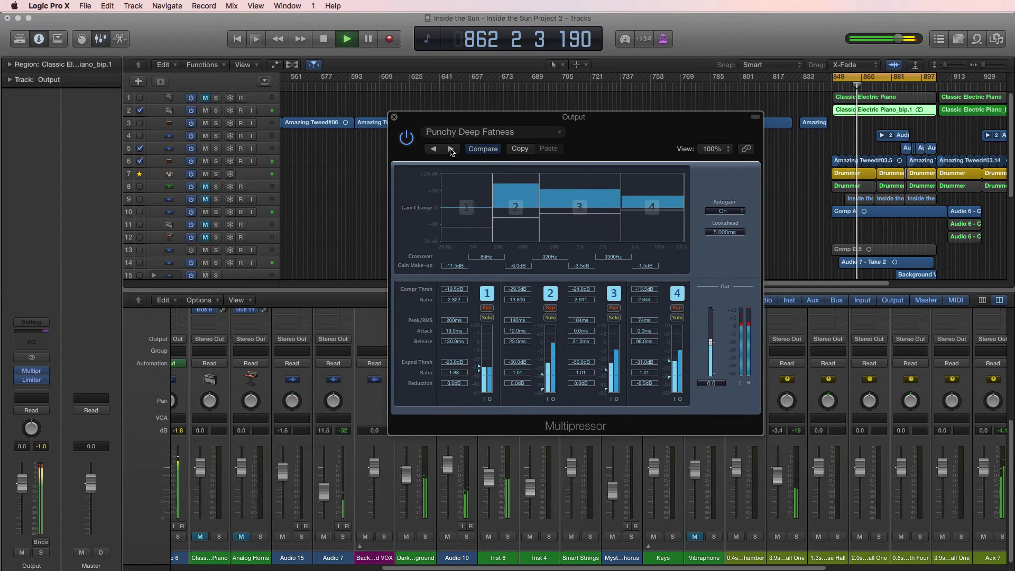
click(451, 149)
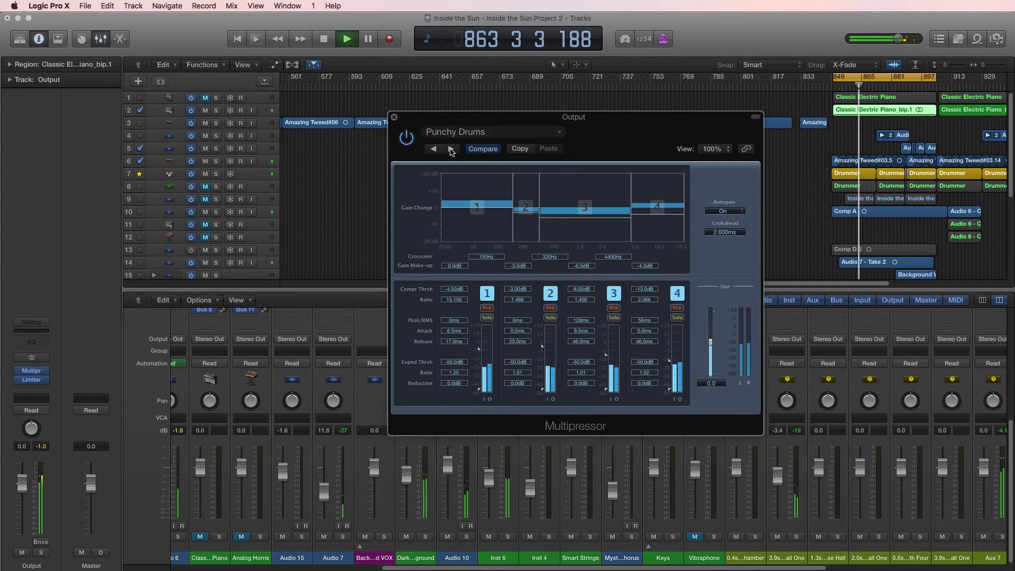
click(451, 150)
click(451, 149)
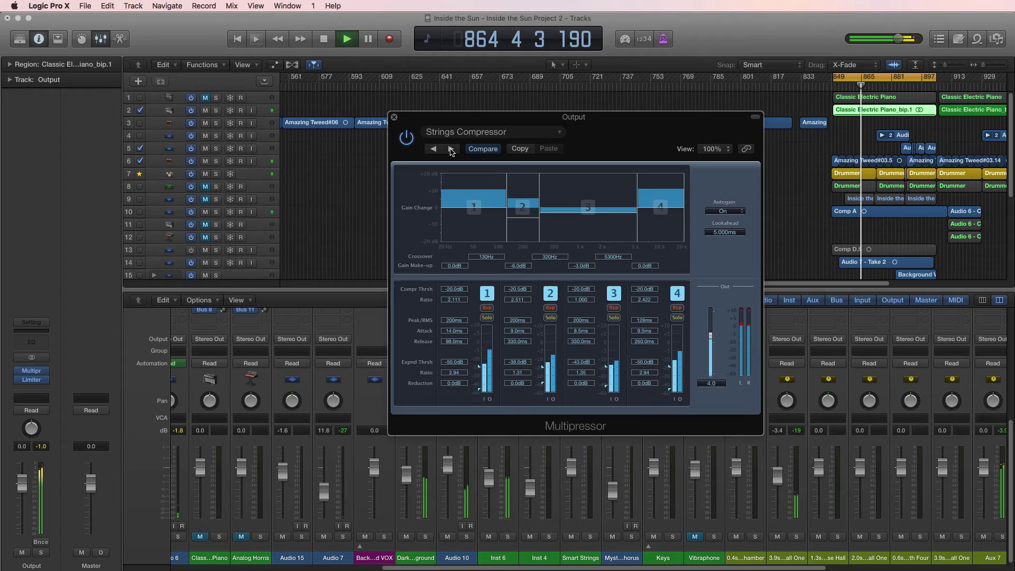
key(space)
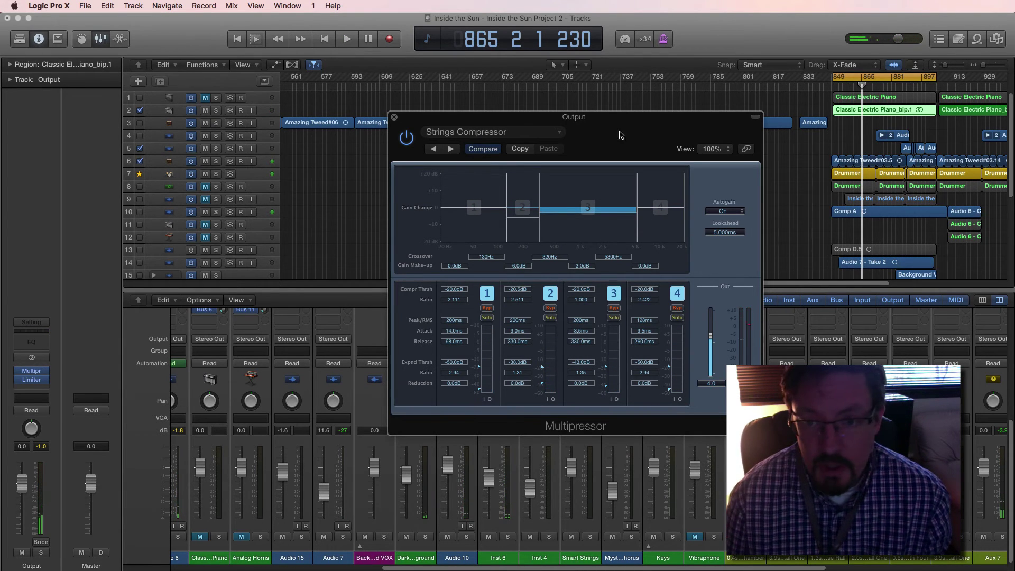
Step: Move the Multipressor window left and bring the mixer's Audio FX slots into view
drag(470, 121, 355, 89)
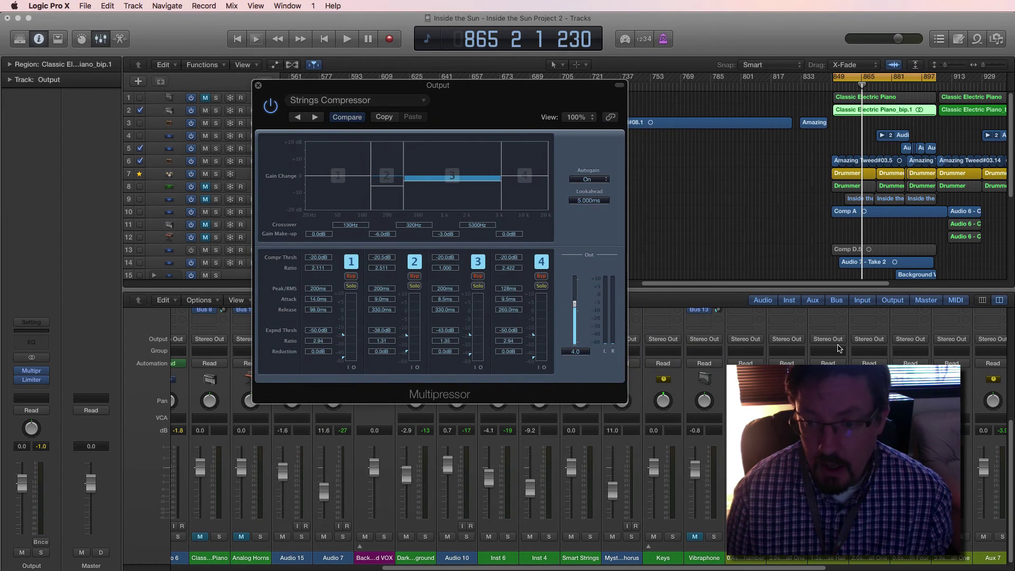
drag(726, 565, 949, 563)
scroll(941, 338, up, 5)
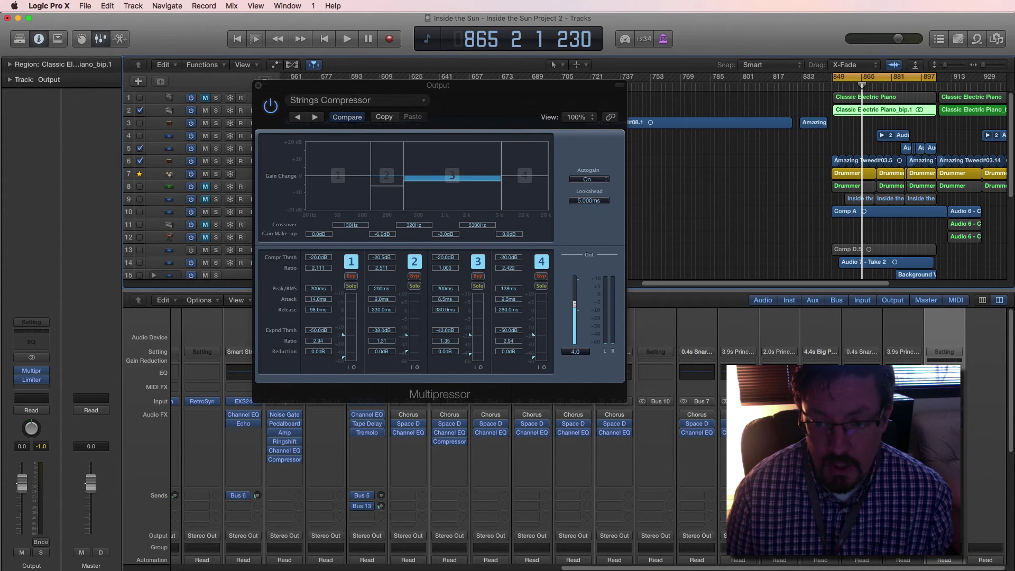
Step: Check the Output channel's Limiter, close it, and toggle the plug-in windows off and on
click(31, 379)
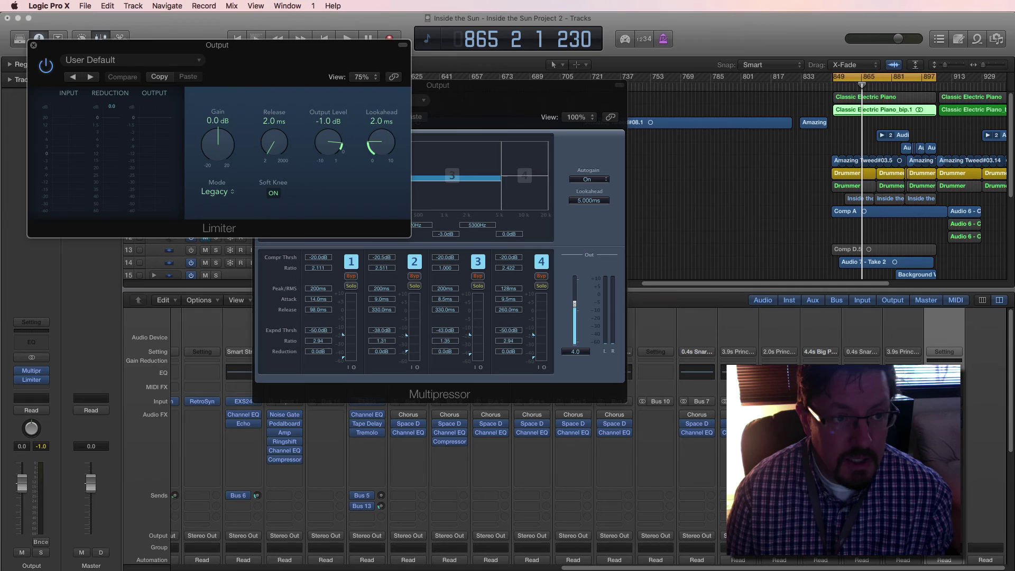
key(super+w)
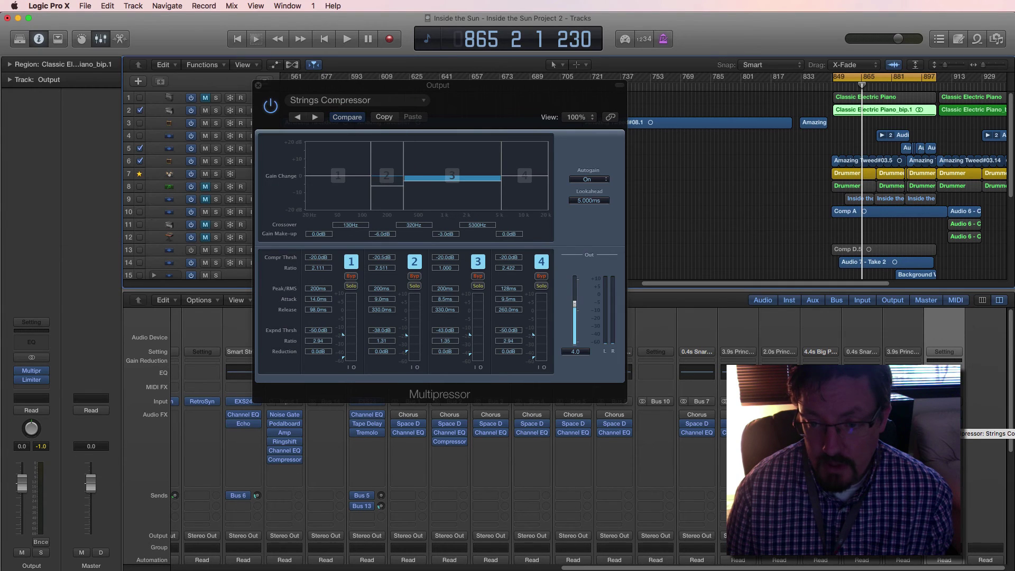
key(v)
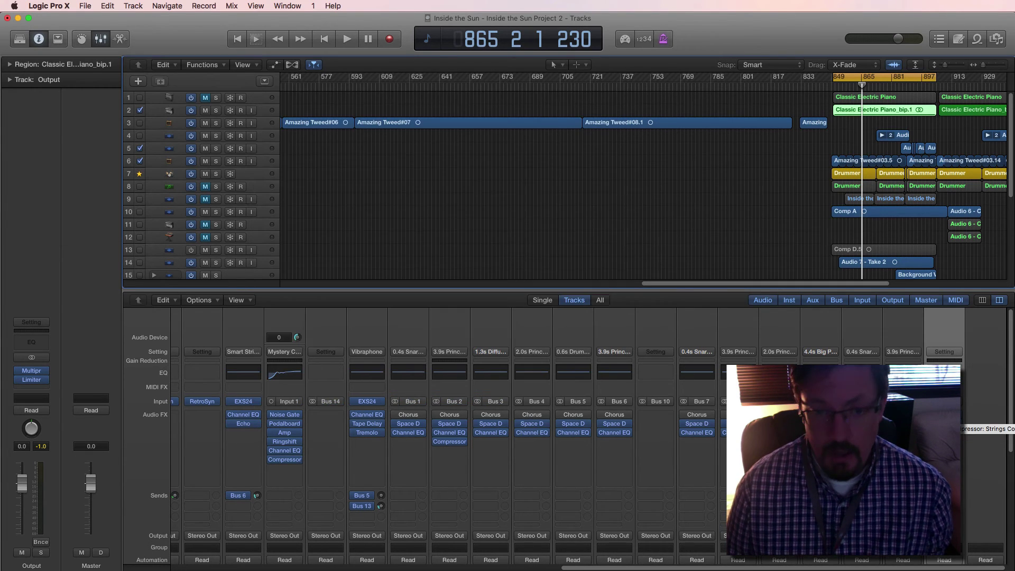
key(v)
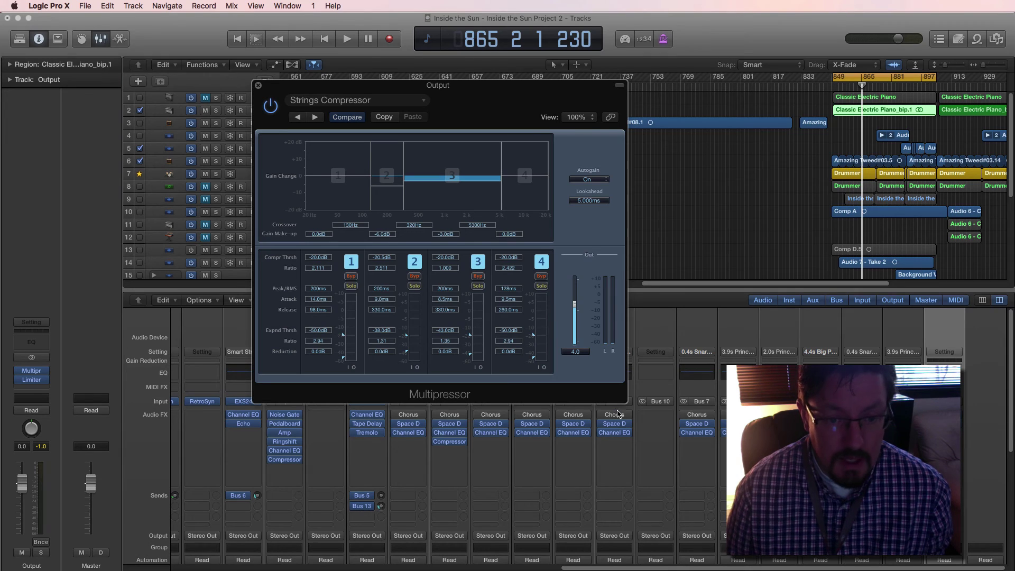